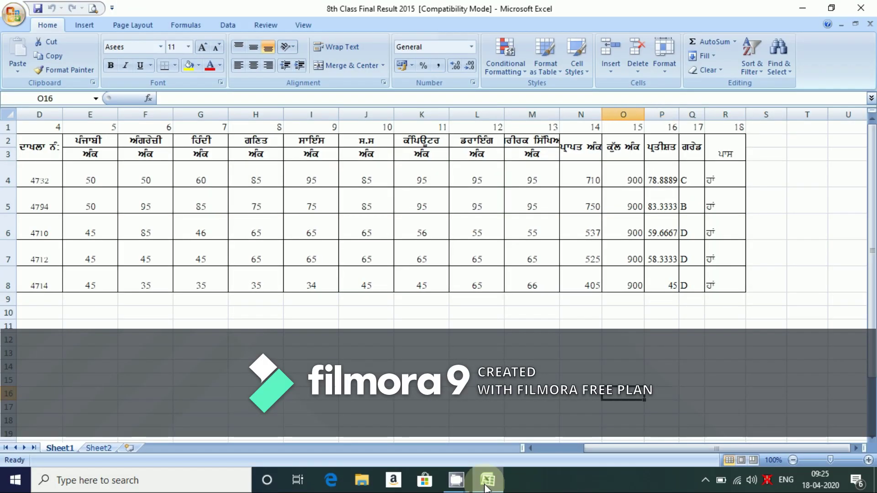
Step: Review the students' marks table on Sheet1 and inspect the grade formula in cell Q4
key(Home)
key(Up)
key(Up)
key(Up)
key(Up)
key(Up)
key(Up)
key(Up)
key(Up)
key(Up)
key(Up)
key(Up)
key(Up)
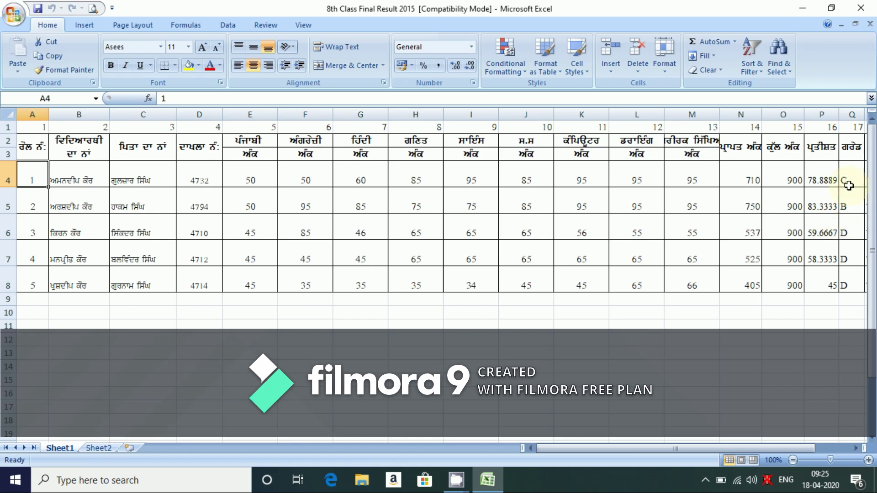
key(ctrl+End)
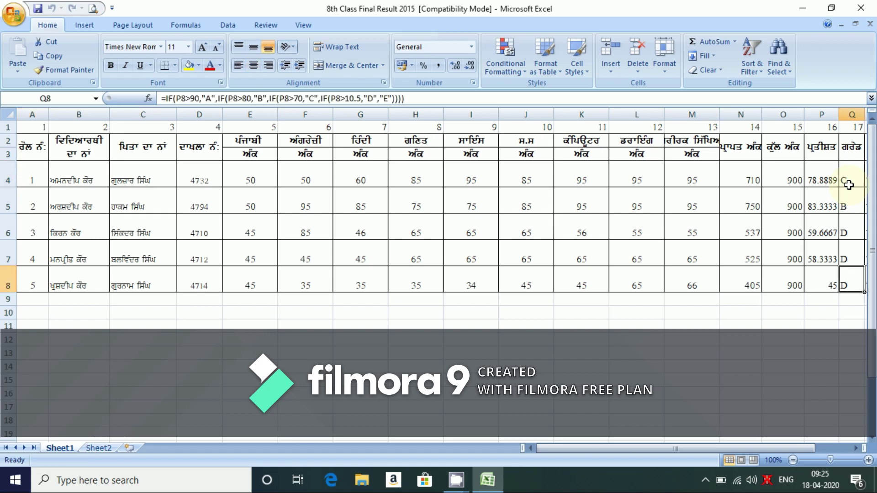
click(848, 184)
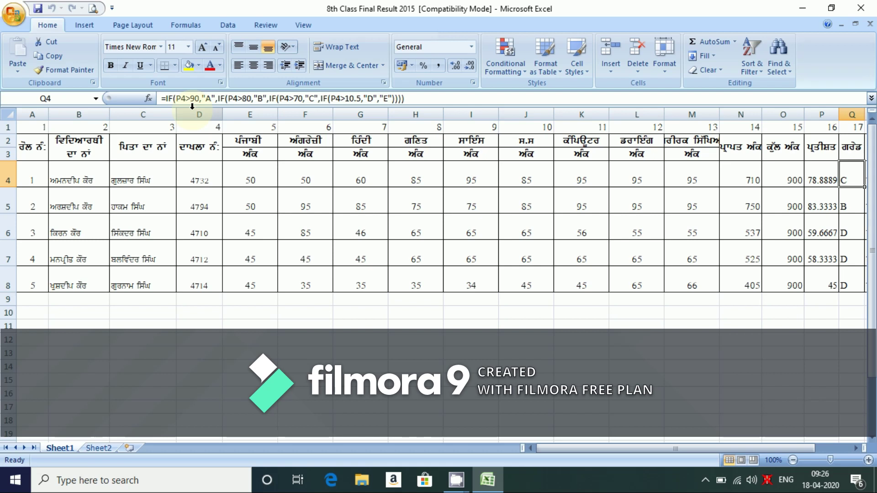
click(201, 176)
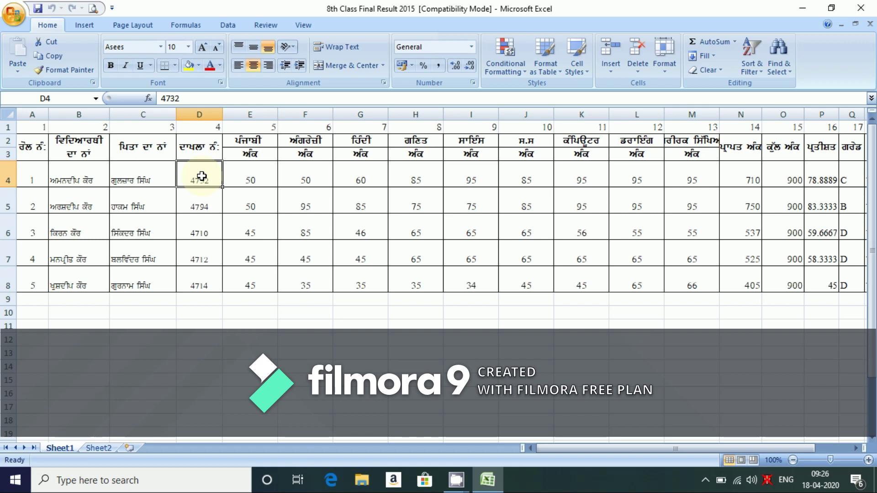
Step: Examine the report card on Sheet2 from the school header to the percentage and grade rows
click(101, 449)
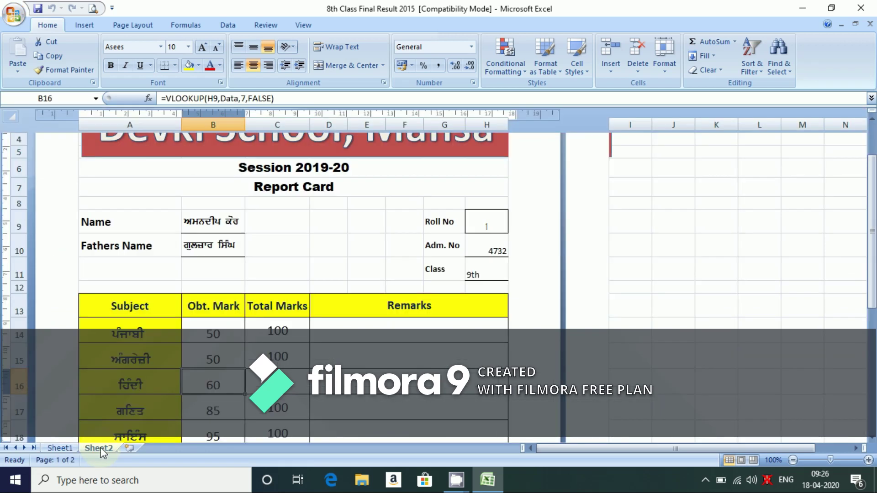
click(311, 217)
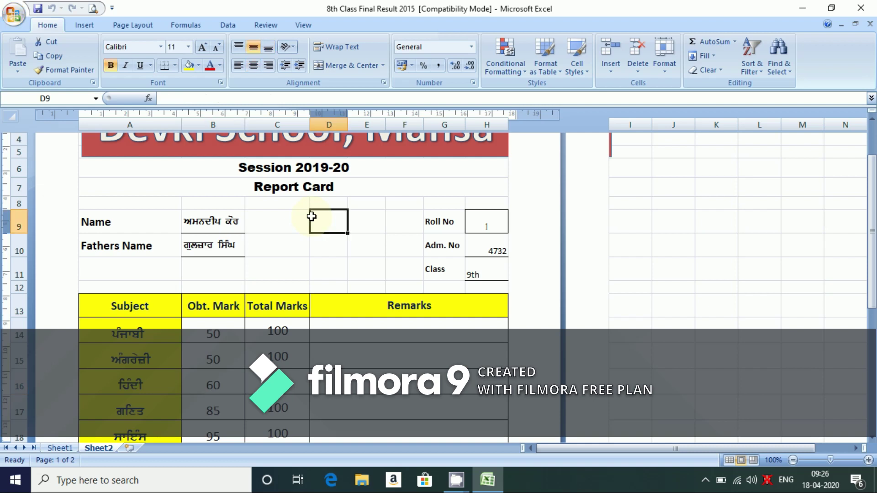
key(Up)
key(Up)
key(Up)
key(Up)
key(Up)
key(Up)
key(Up)
key(Up)
key(Down)
key(Down)
key(Down)
key(Down)
key(Down)
key(Down)
key(Down)
key(Down)
key(Down)
key(Down)
key(Down)
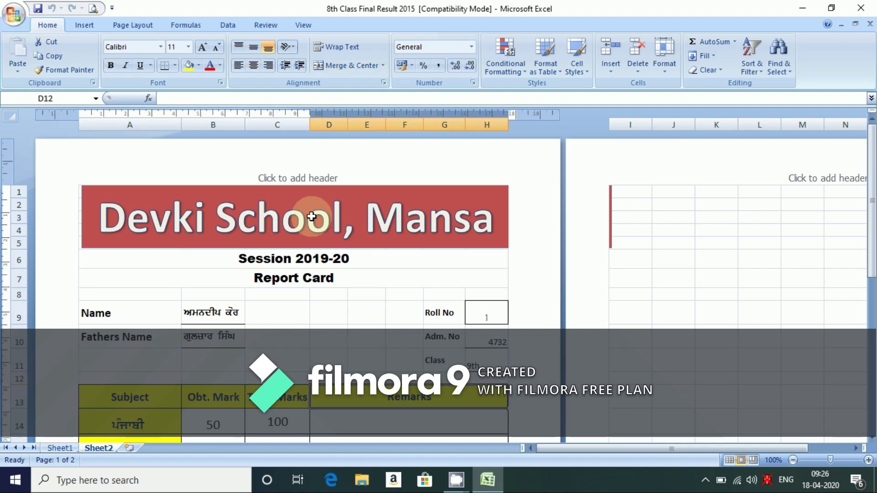
key(Down)
key(Down)
key(Down)
key(Down)
key(Down)
key(Down)
key(Down)
key(Down)
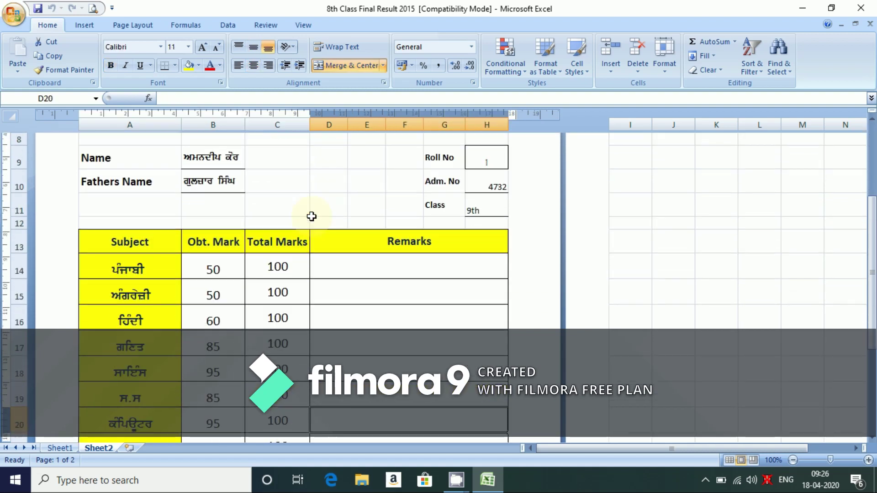
key(Down)
key(Down)
key(Down)
key(Down)
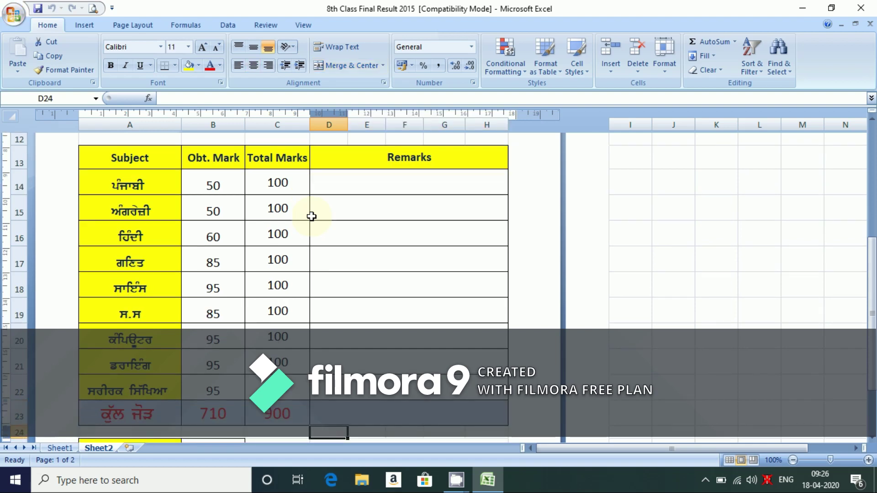
key(Down)
key(Up)
key(Up)
key(Up)
key(Up)
key(Up)
key(Up)
key(Up)
key(Up)
key(Up)
key(Up)
key(Up)
key(Up)
key(Up)
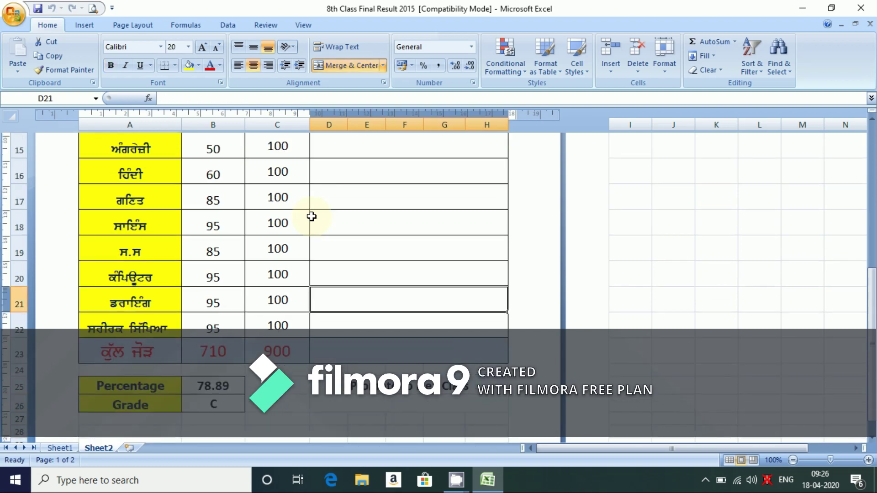
key(Up)
key(Up)
key(Up)
key(Up)
key(Up)
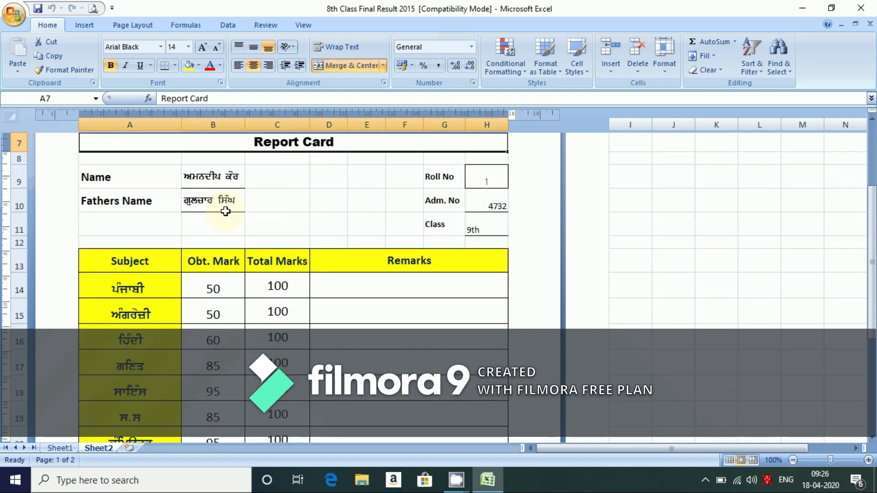
Step: Clear the father's name in cell B10 and the admission number in cell H10 of the report card
click(221, 209)
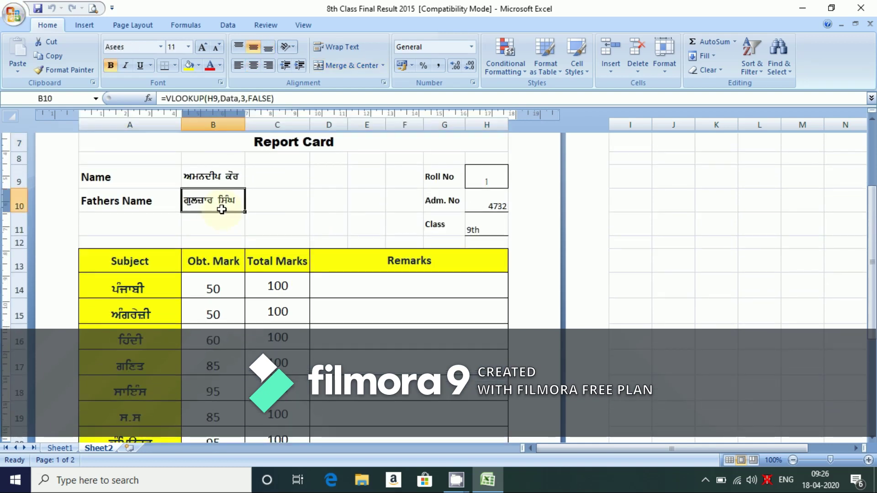
key(Delete)
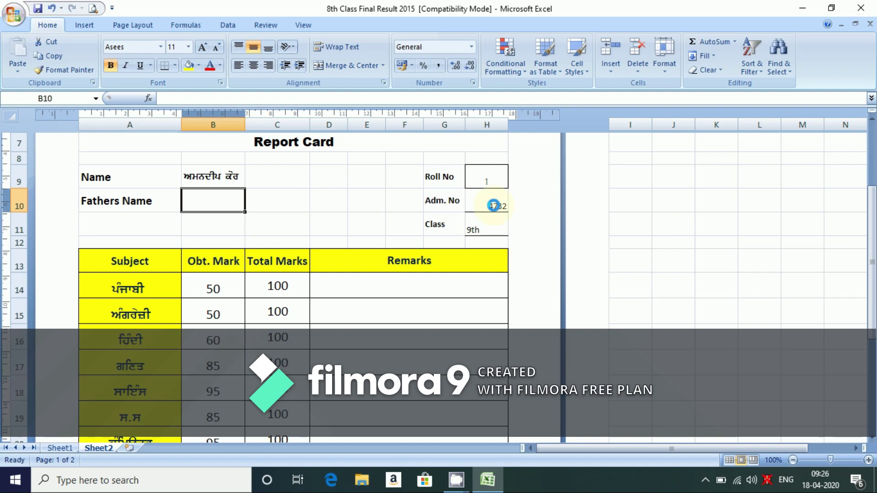
click(493, 206)
key(Delete)
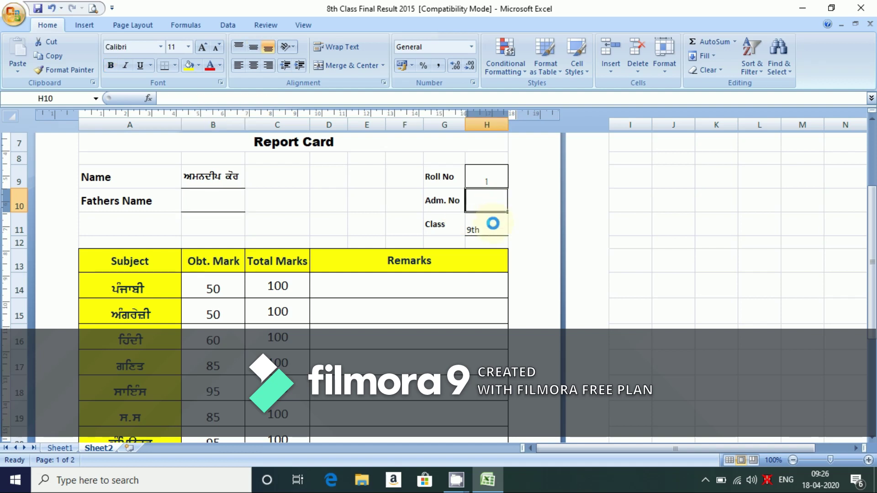
Step: Clear the obtained marks for all nine subjects in cells B14:B22
click(493, 223)
drag(214, 284, 204, 392)
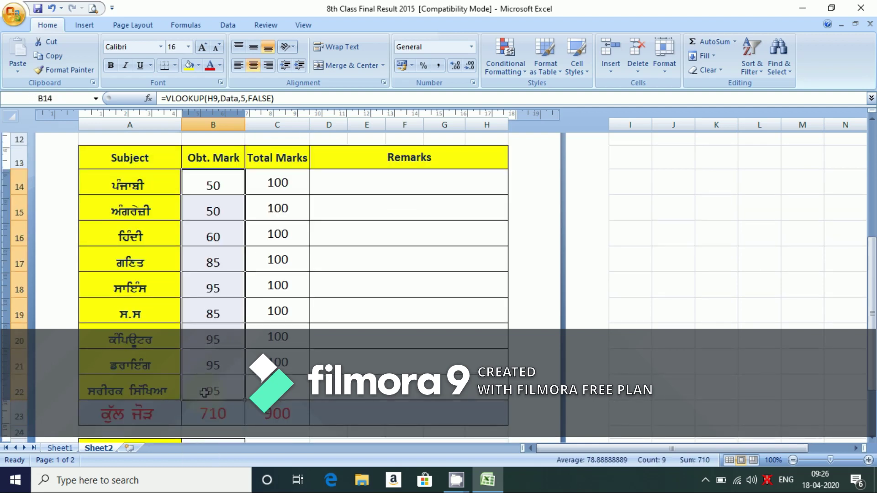
key(Delete)
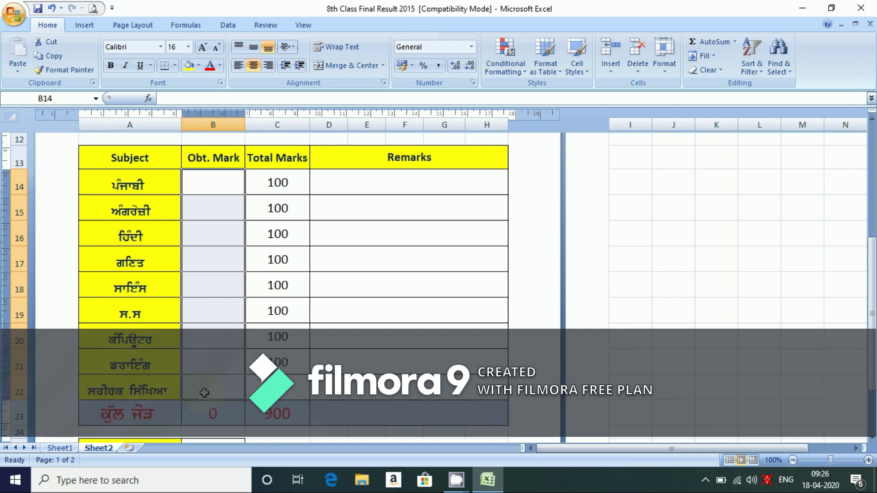
Step: Look over the report card from the marks table to the header, and inspect the name formula in B9 and roll number in H9
key(Down)
key(Down)
key(Down)
key(Down)
key(Down)
key(Down)
key(Down)
key(Down)
key(Down)
key(Down)
key(Down)
key(Down)
key(Down)
key(Down)
key(Down)
key(Down)
key(Down)
key(Up)
key(Up)
key(Up)
key(Up)
key(Up)
key(Up)
key(Up)
key(Up)
key(Up)
key(Up)
key(Up)
key(Up)
key(Up)
key(Up)
key(Up)
key(Up)
key(Up)
key(Up)
key(Up)
key(Up)
key(Up)
key(Up)
key(Up)
key(Up)
key(Up)
key(Up)
key(Up)
key(Up)
key(Up)
key(Up)
key(Up)
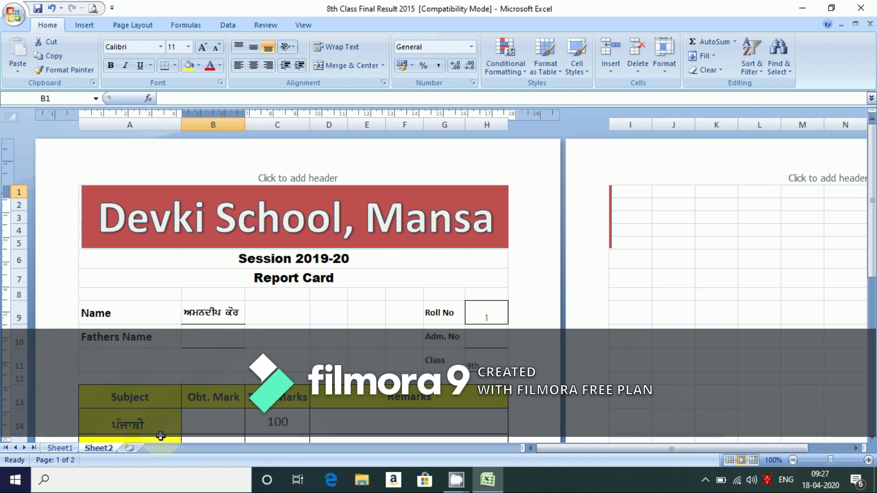
click(230, 314)
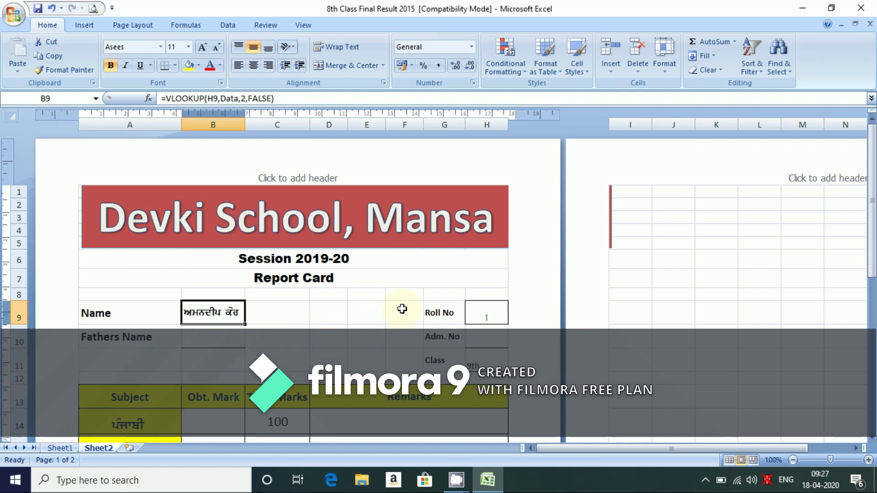
click(488, 316)
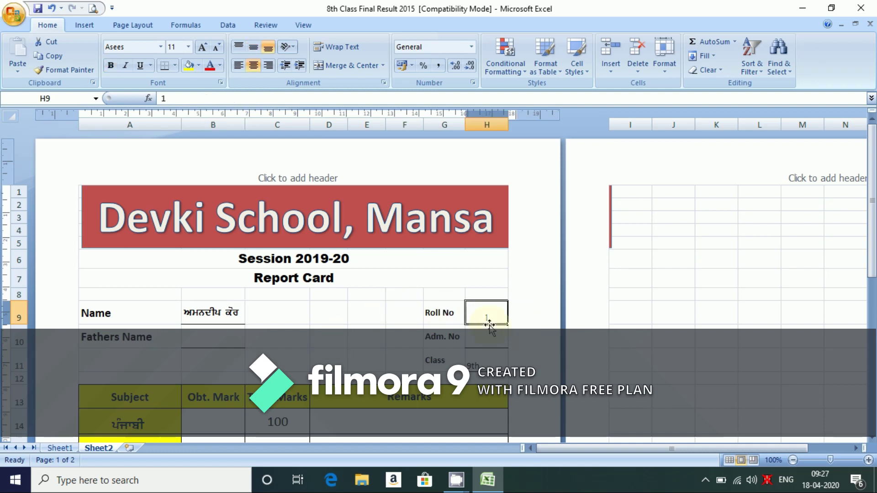
Step: Copy the first student's roll number from cell A4 of Sheet1 and return to the report card on Sheet2
click(60, 448)
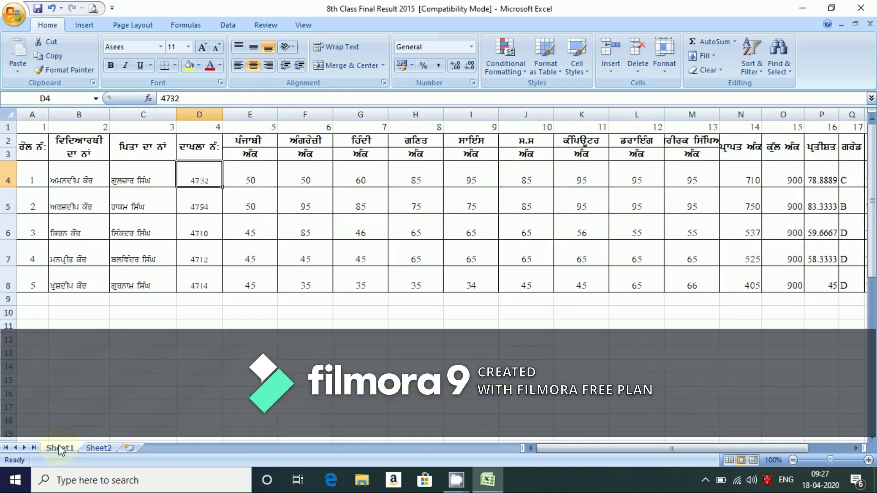
click(35, 177)
key(ctrl+c)
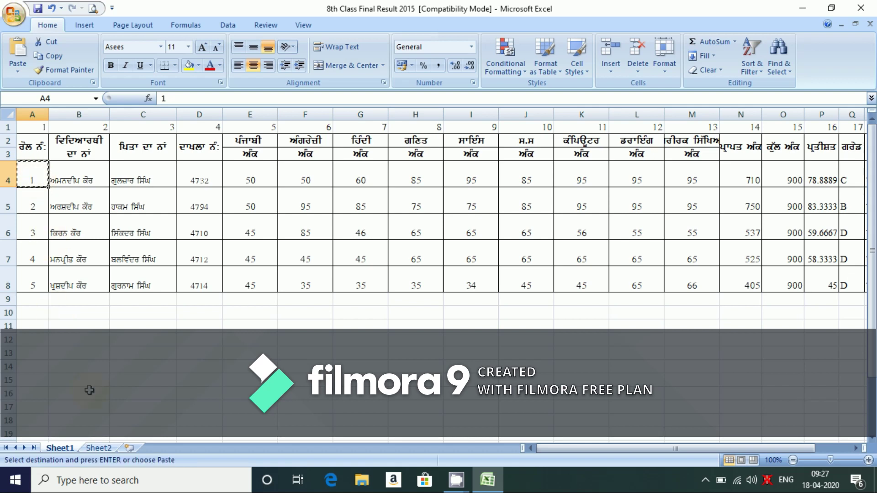
click(99, 447)
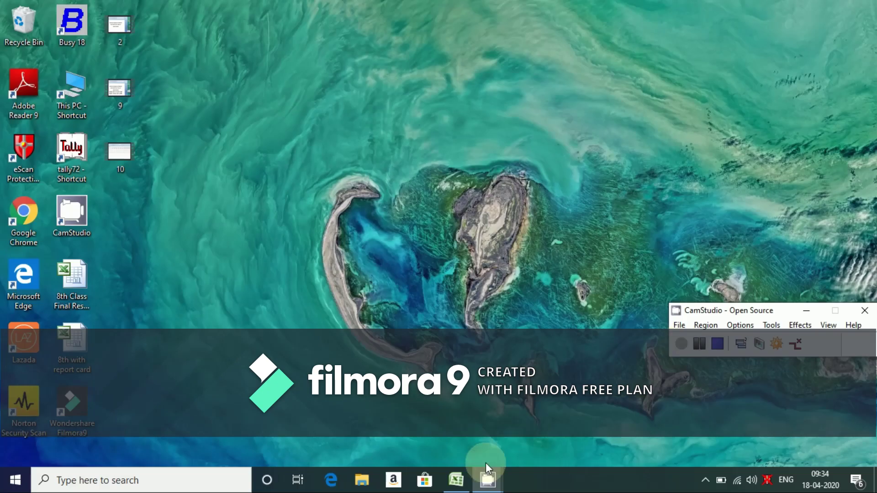
Step: Switch to Excel and compare the report card's name lookup in B9 with the student name in cell B4 of Sheet1
click(455, 479)
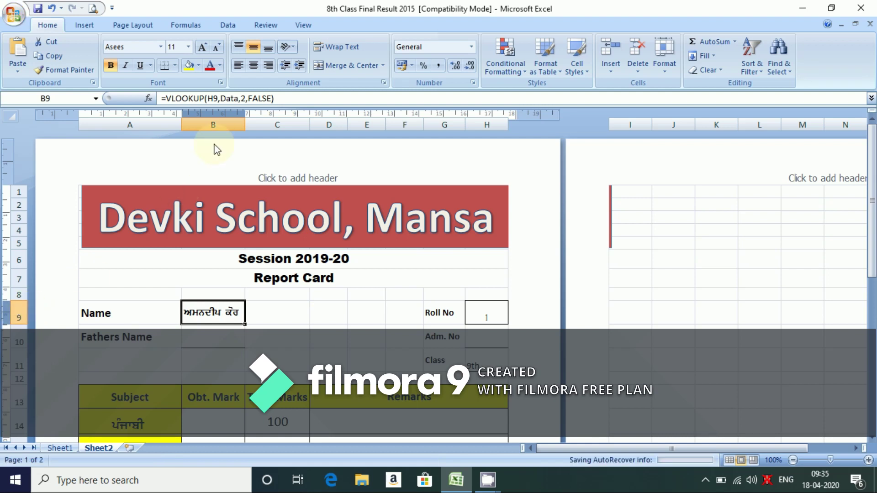
key(ctrl+c)
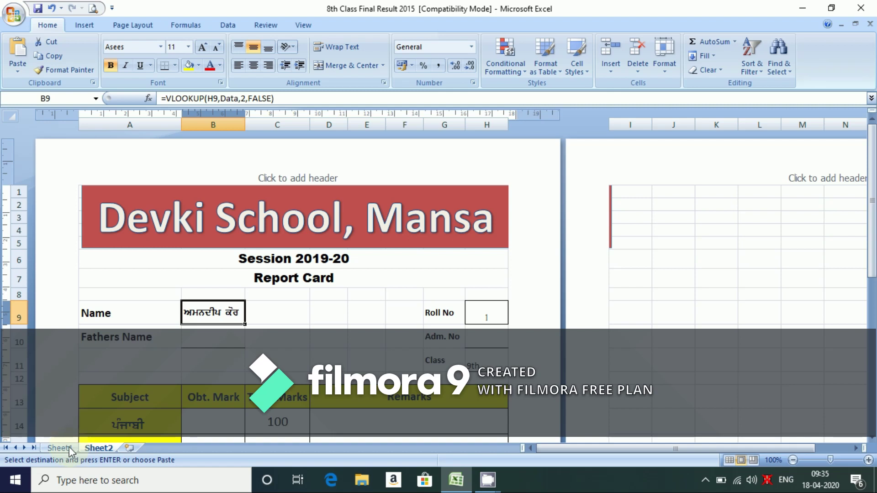
click(70, 446)
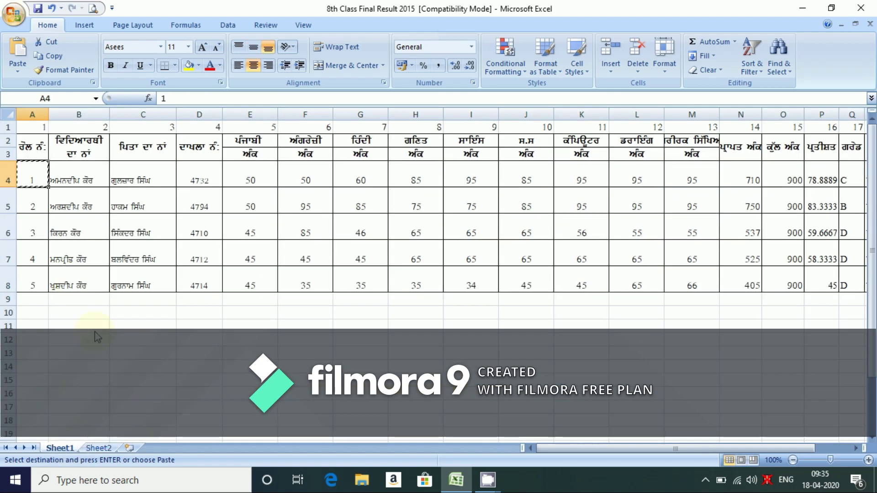
click(106, 448)
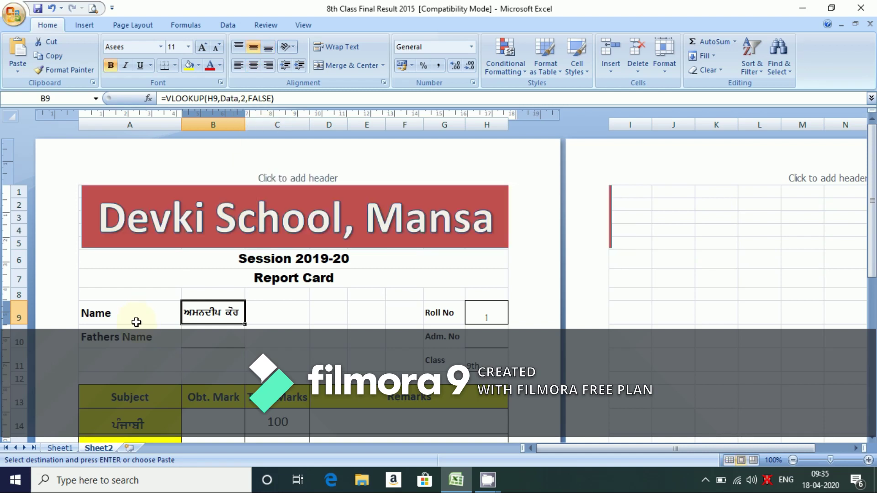
click(65, 449)
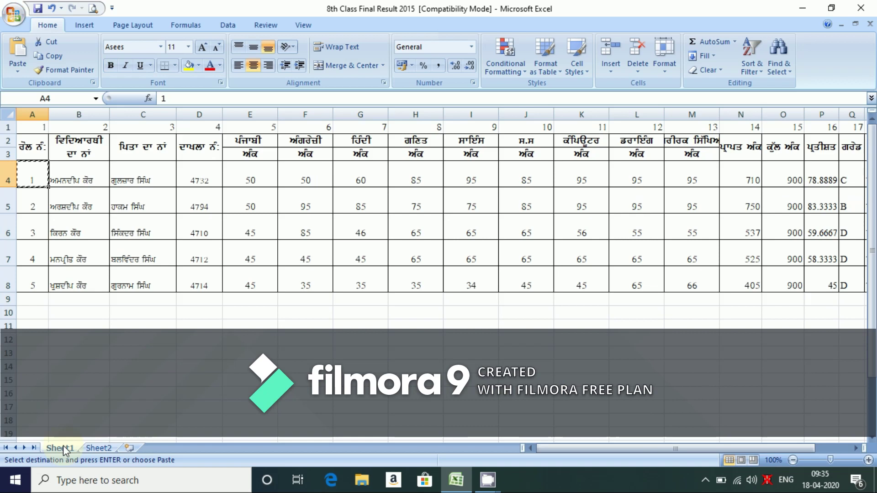
click(92, 181)
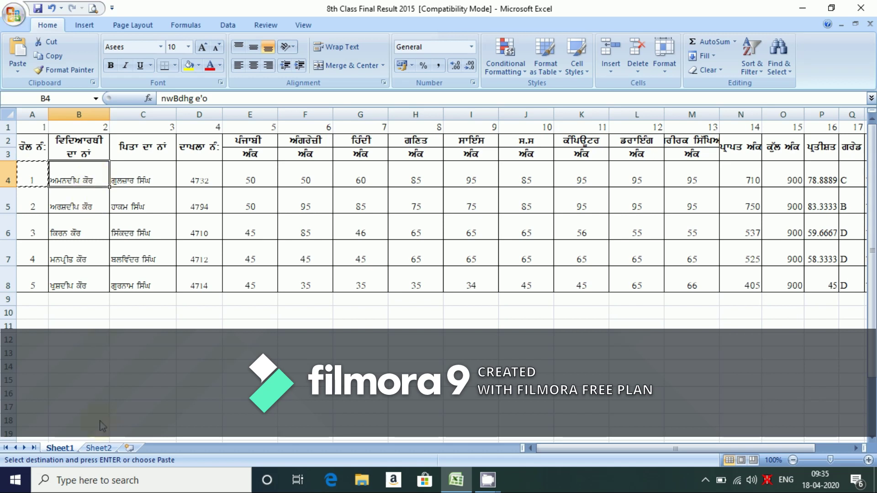
click(99, 448)
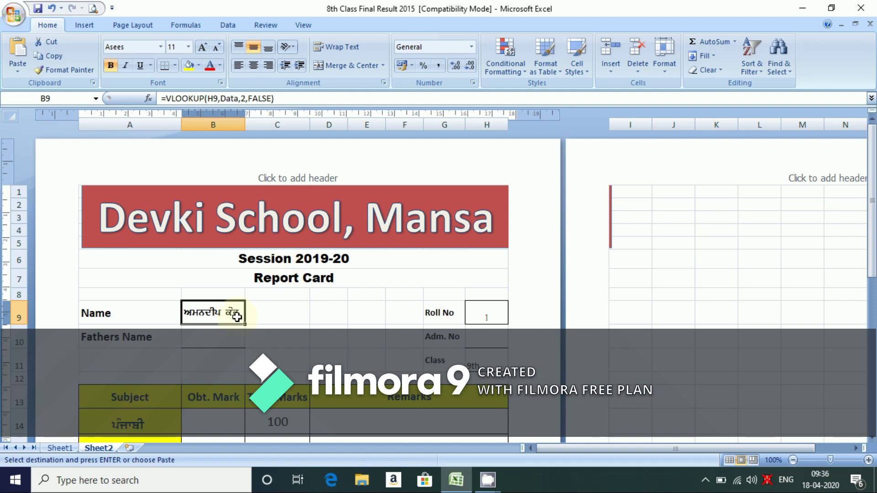
Step: Try pasting the copied roll number into the name cell B9 and undo the paste
key(ctrl+v)
key(Escape)
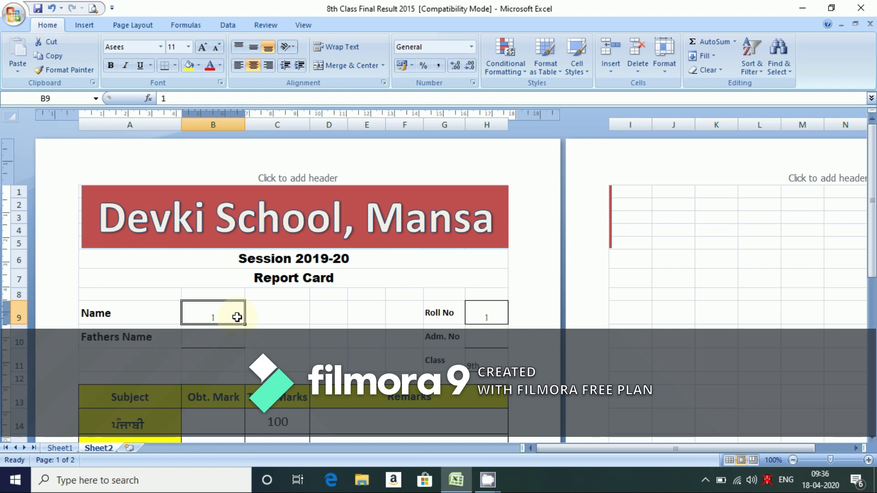
key(ctrl+z)
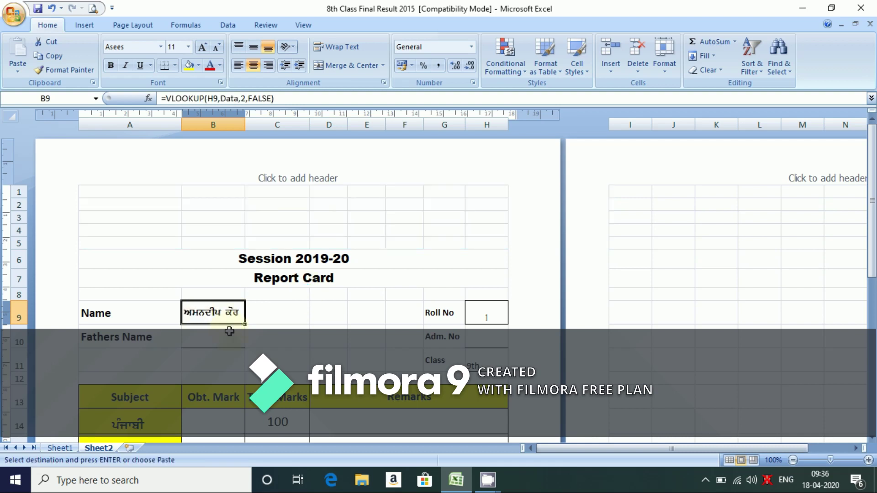
Step: Copy the formula =VLOOKUP(H9,Data,2,FALSE) from the name cell B9 into the Fathers Name cell B10
click(292, 98)
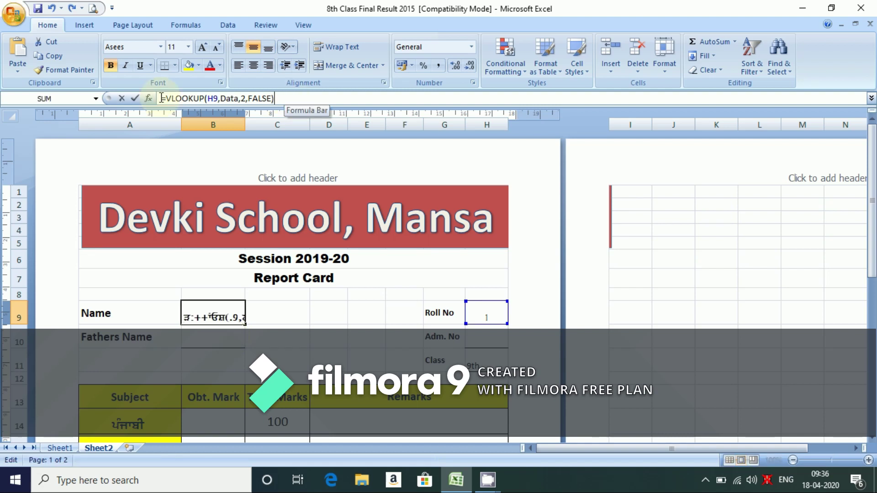
drag(160, 98, 283, 104)
key(ctrl+c)
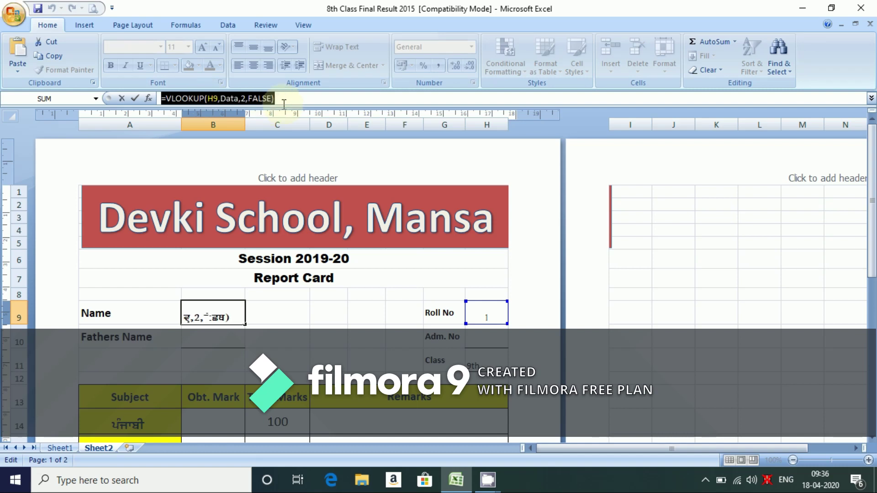
key(Escape)
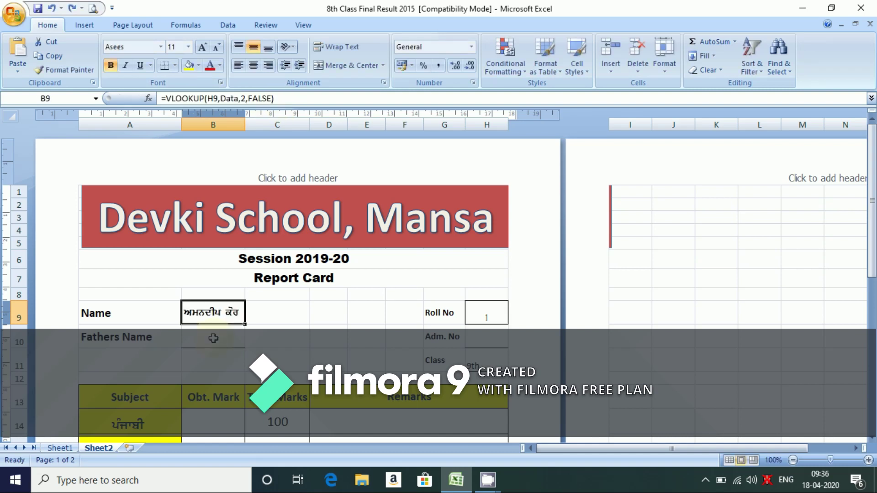
click(213, 339)
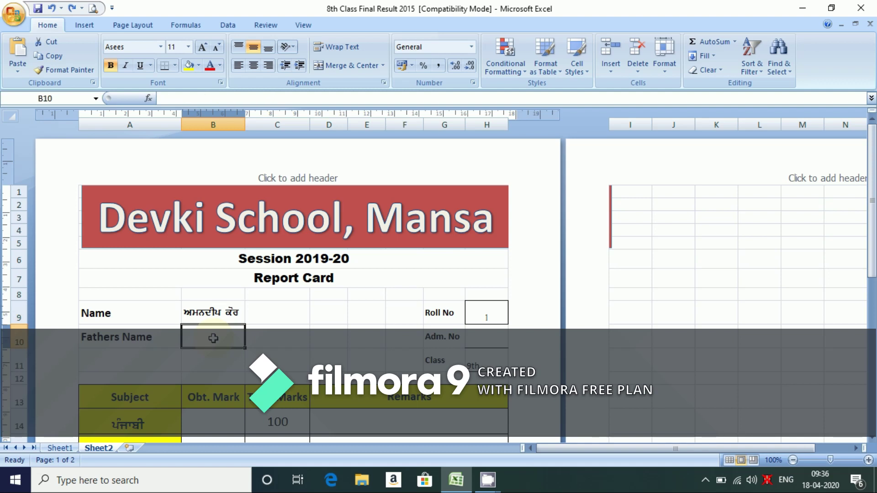
key(ctrl+v)
key(ctrl+v)
key(Down)
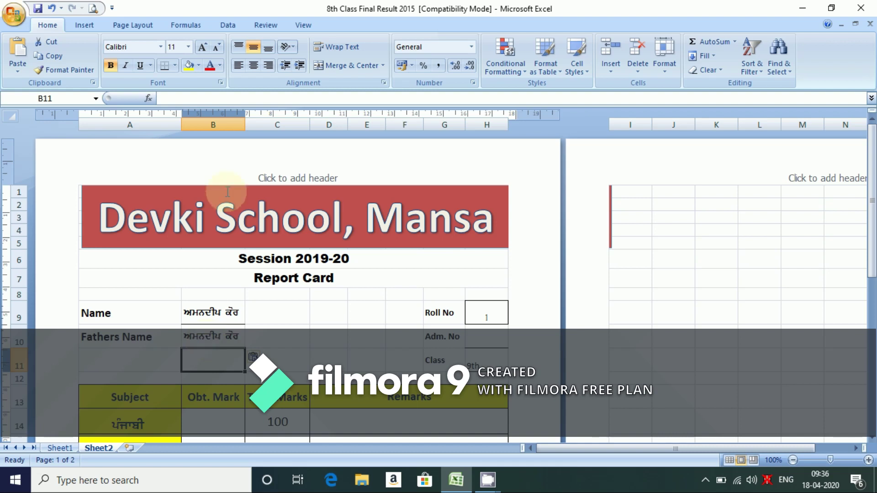
Step: Change the lookup's column index in B10 to 3 so it returns the father's name
click(213, 336)
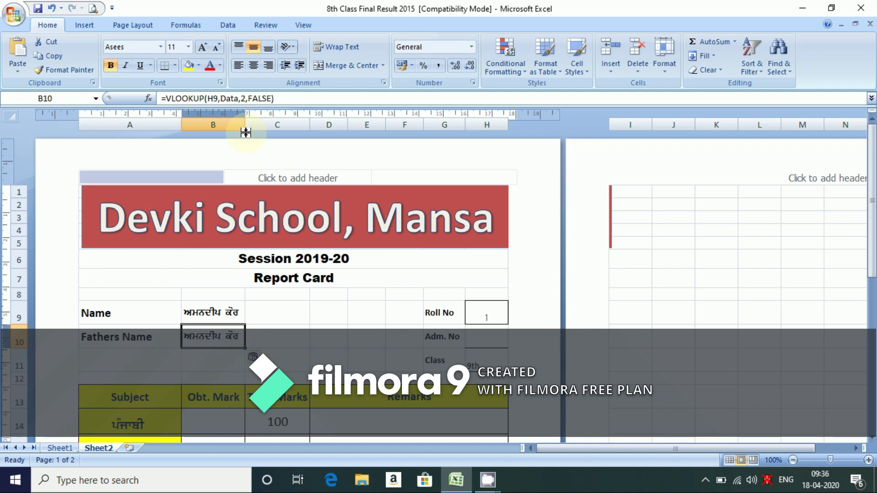
click(243, 98)
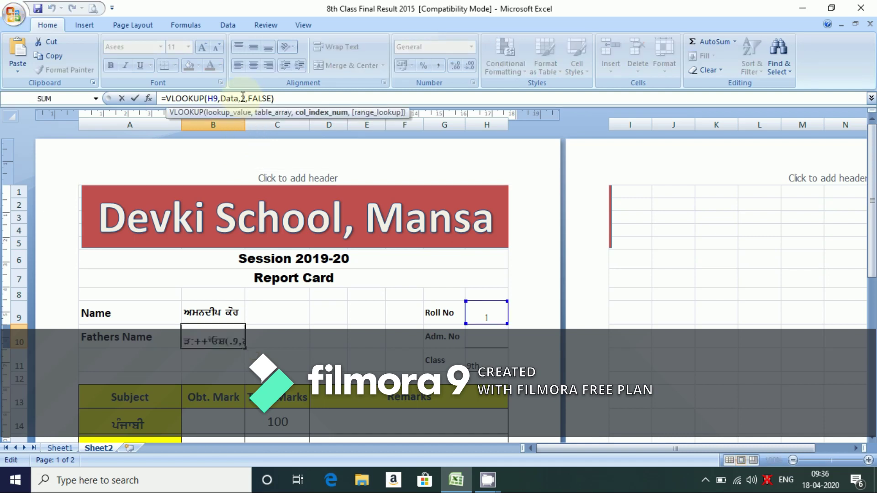
key(BackSpace)
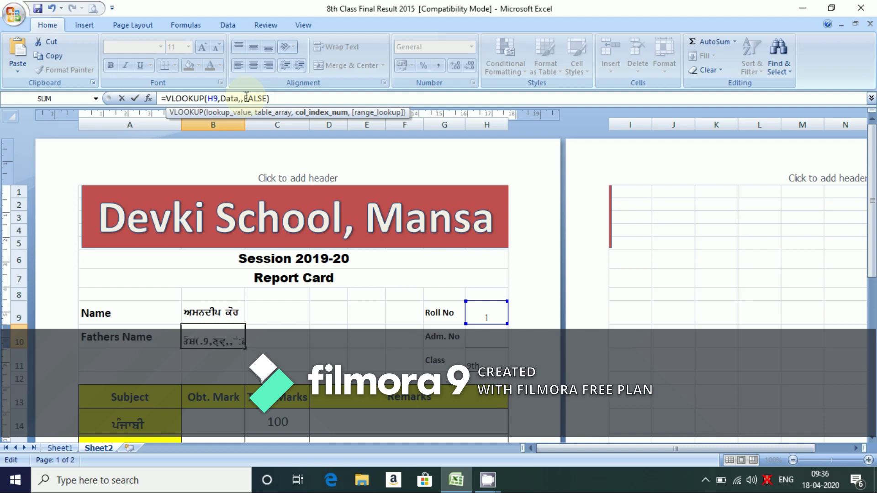
text(3)
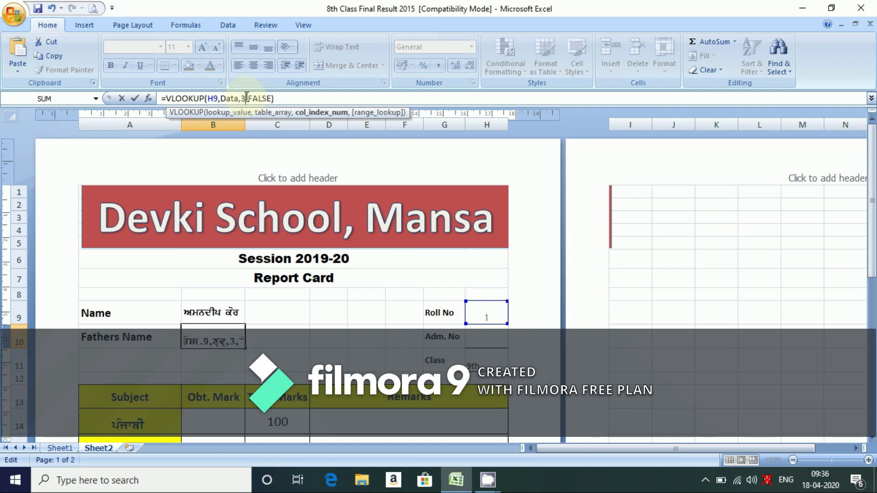
key(Return)
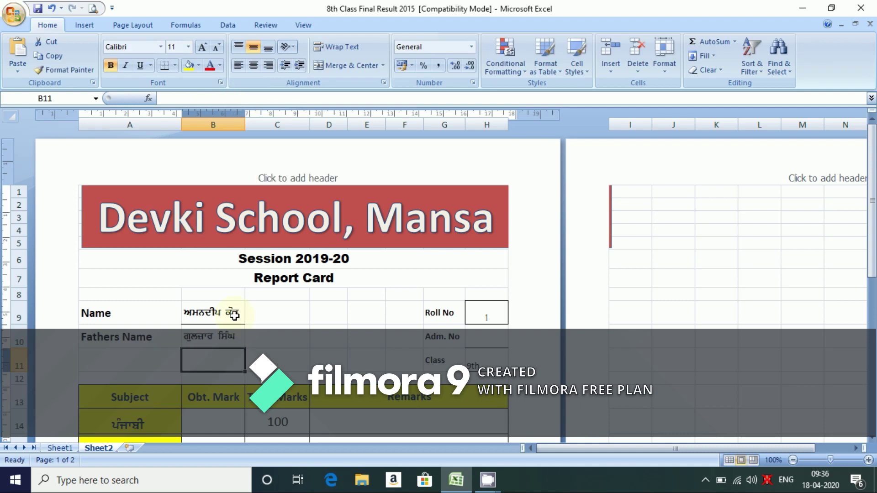
Step: Paste the same VLOOKUP formula into the Adm. No cell H10 and point its column index to the admission number, column 4
click(483, 342)
key(ctrl+v)
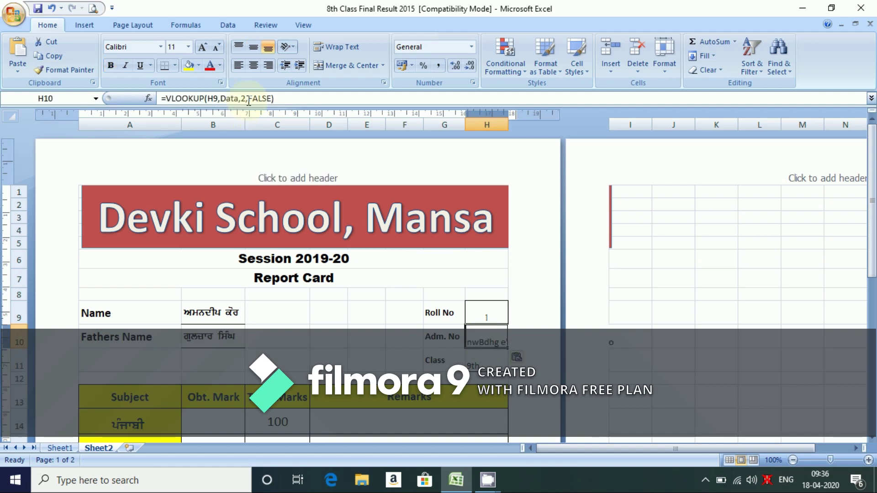
click(245, 98)
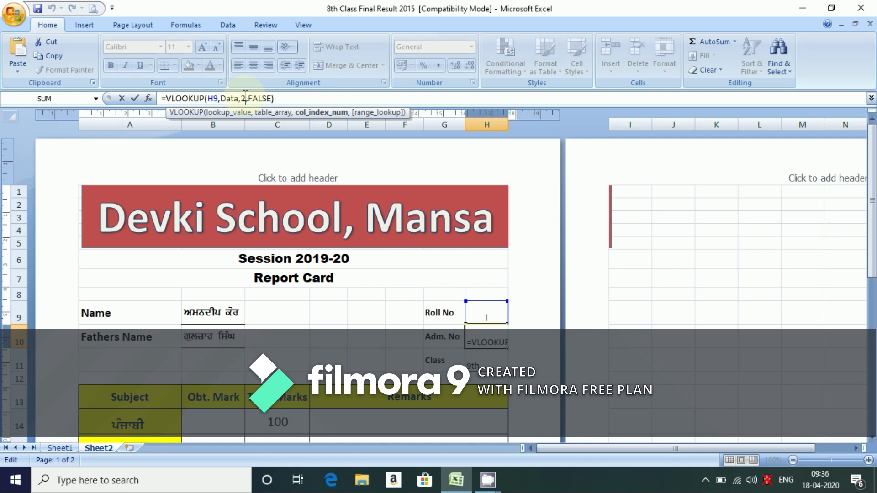
key(Return)
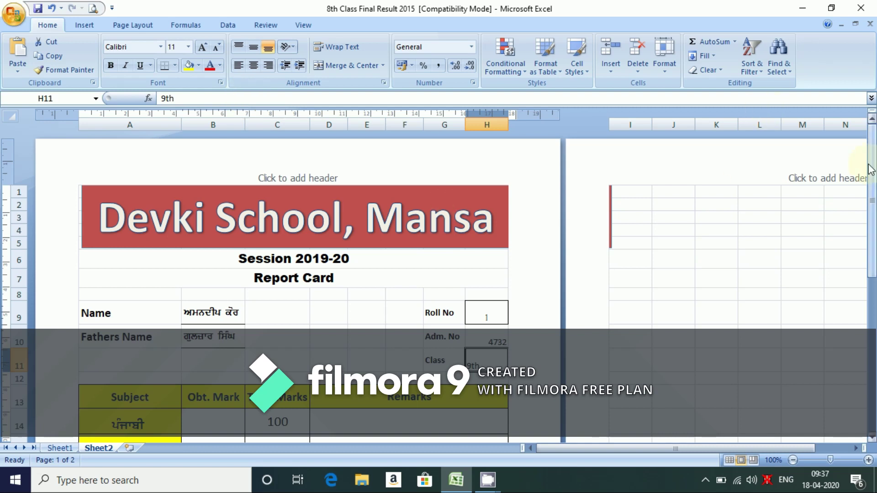
Step: Switch back to Excel and look over the filled report card from the student details down through the marks table
drag(869, 169, 872, 221)
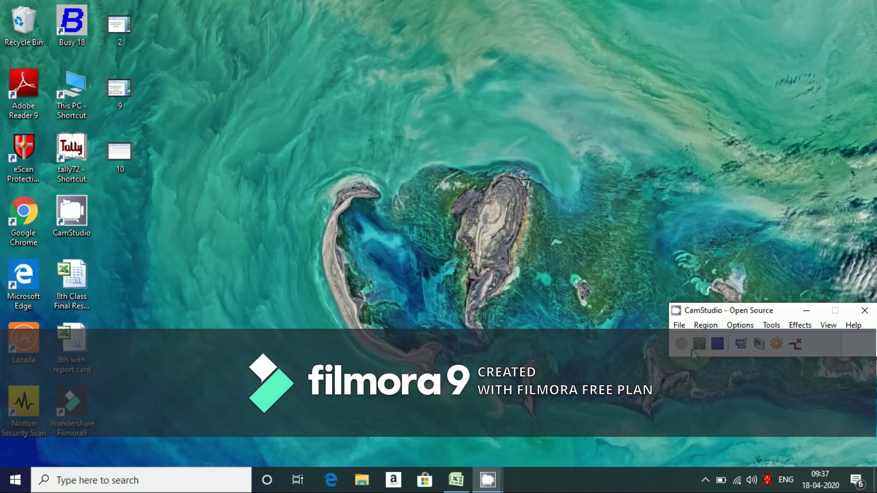
click(455, 480)
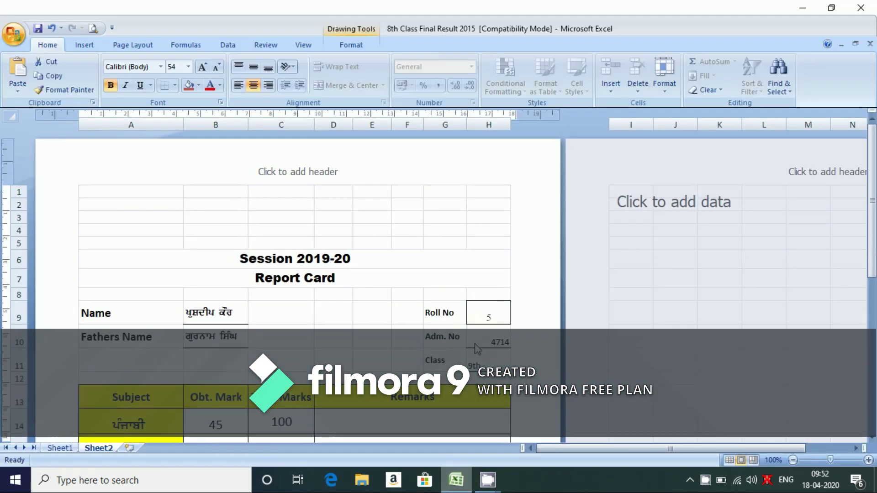
click(478, 340)
key(Down)
key(Down)
key(Down)
key(Down)
key(Down)
key(Down)
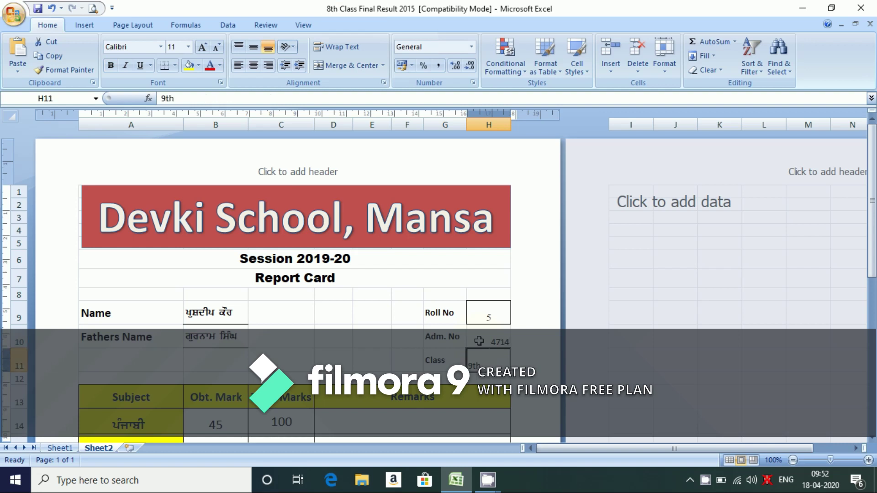
key(Down)
key(Down)
key(Down)
key(Down)
key(Down)
key(Down)
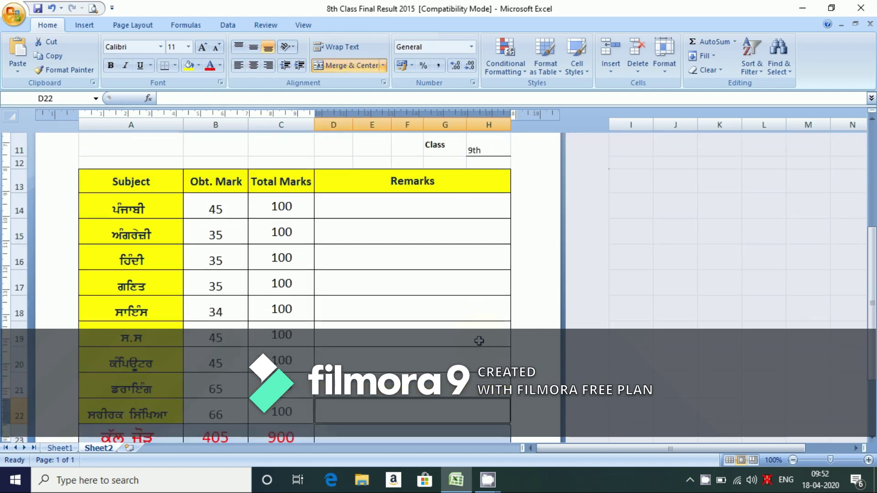
Step: Inspect the VLOOKUP formulas and their column indexes in the obtained-marks cells B14 to B20
click(218, 211)
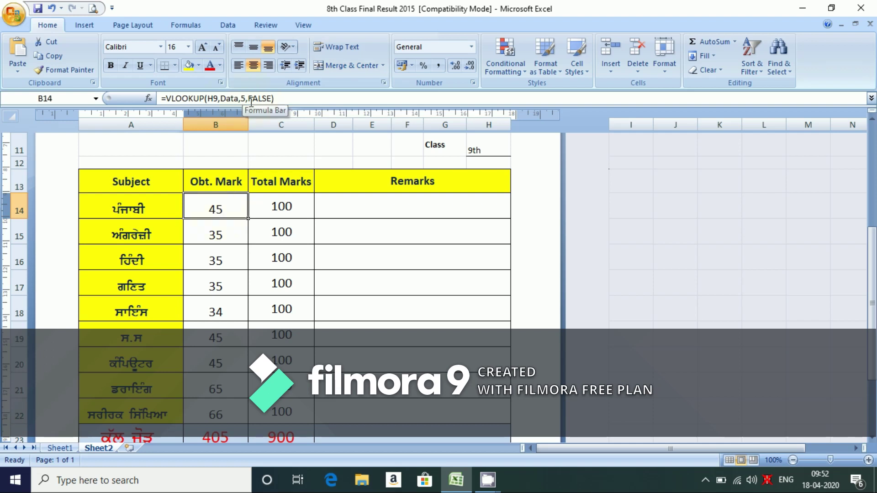
click(231, 231)
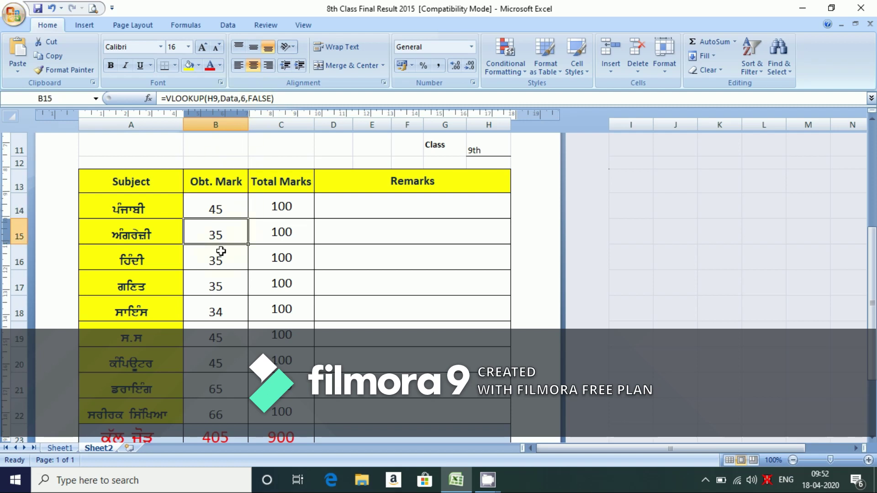
click(221, 257)
click(222, 284)
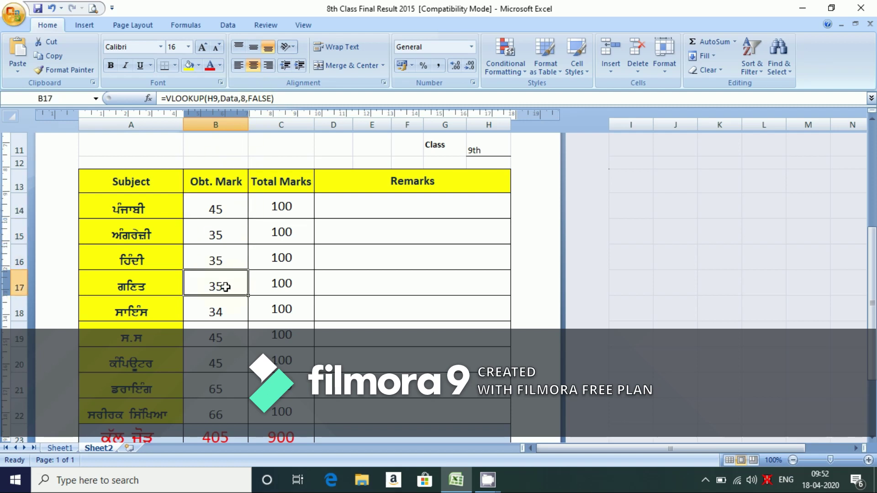
click(223, 323)
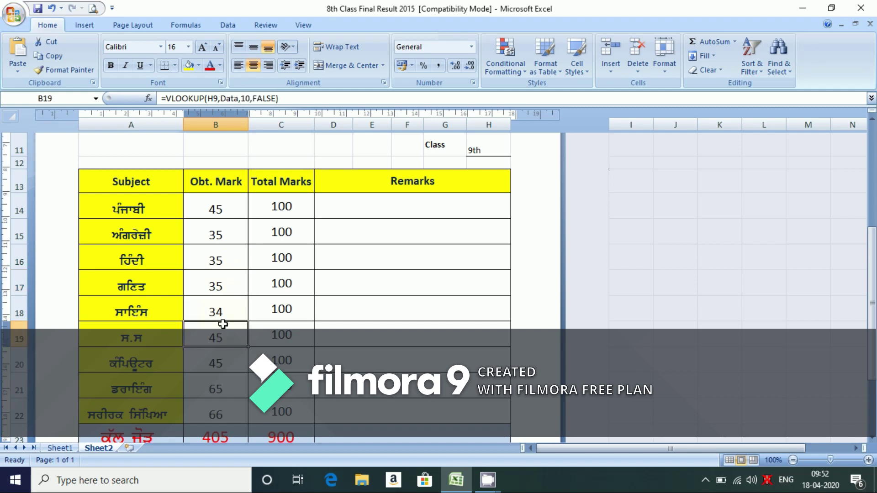
click(222, 314)
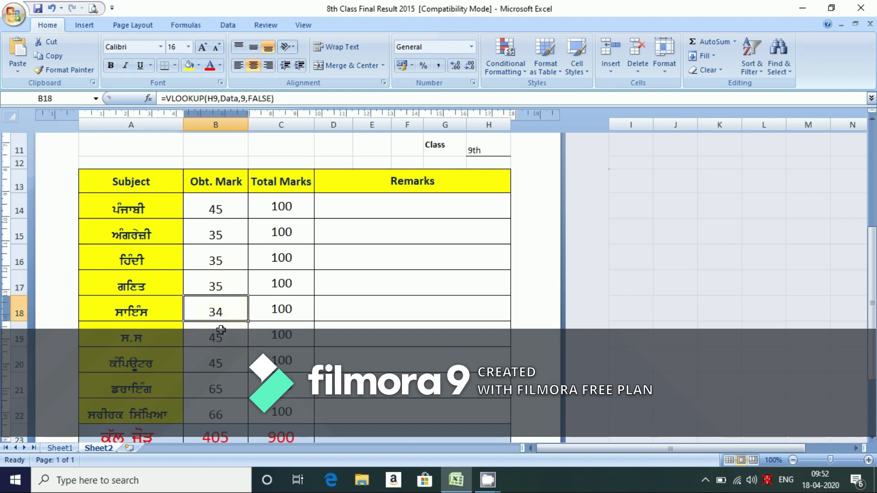
click(221, 330)
click(225, 355)
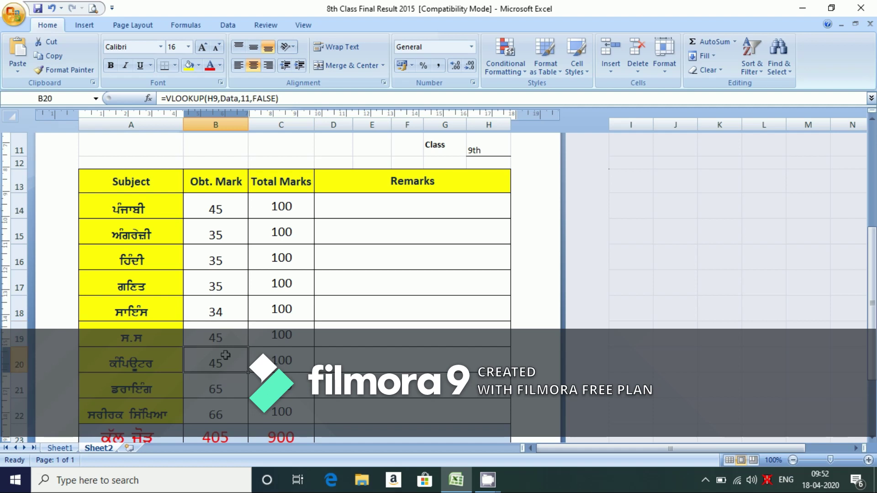
Step: Look through the remaining subject marks, total, percentage and grade cells in column B down to the signature row
key(Down)
key(Down)
key(Down)
key(Down)
key(Down)
key(Down)
key(Down)
key(Down)
key(Down)
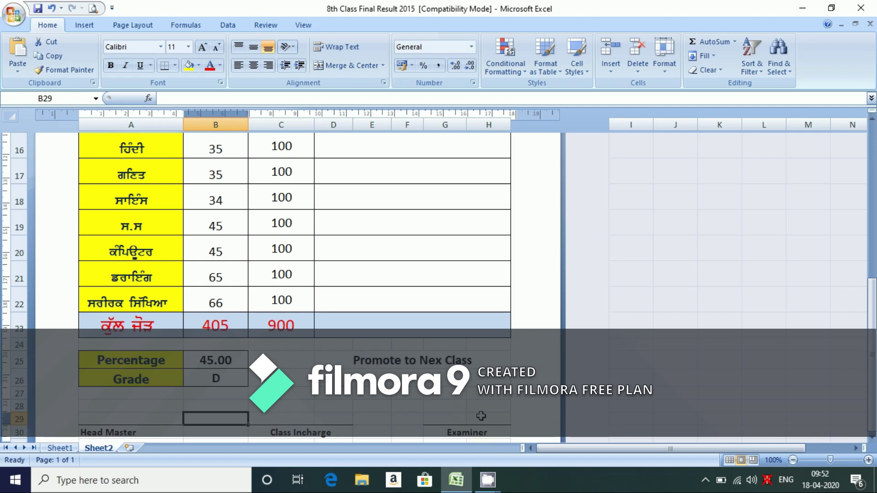
Step: Review the column B formulas upward from the percentage cell B25 through the marks to the report card header
key(Up)
key(Up)
key(Up)
key(Up)
key(Up)
key(Up)
key(Up)
key(Up)
key(Up)
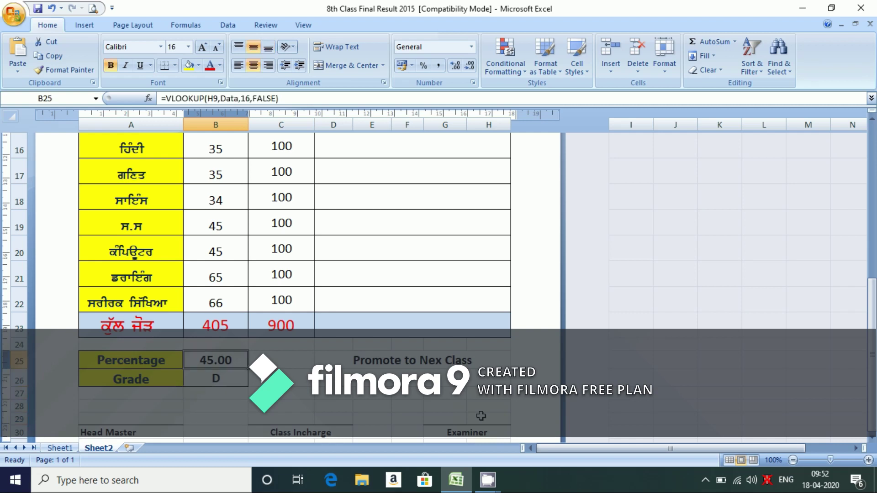
key(Up)
key(Up)
key(Up)
key(Up)
key(Up)
key(Up)
key(Up)
key(Up)
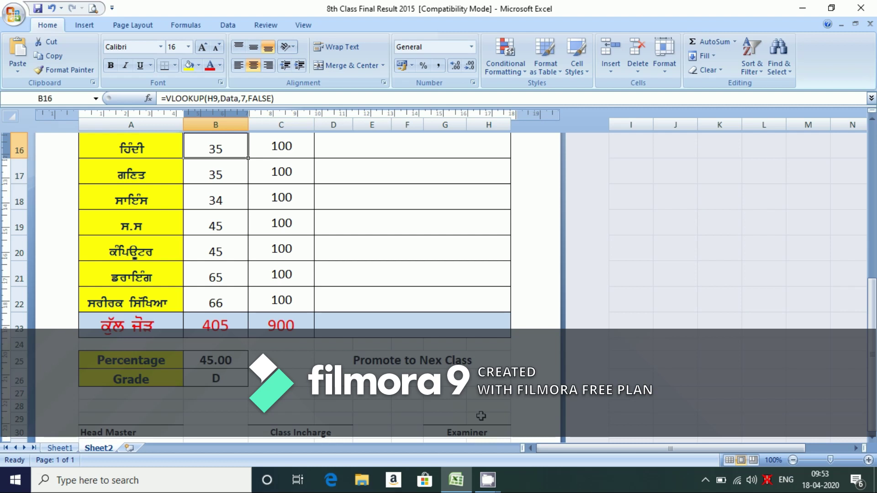
key(Up)
key(Up)
key(Up)
key(Up)
key(Up)
key(Up)
key(Up)
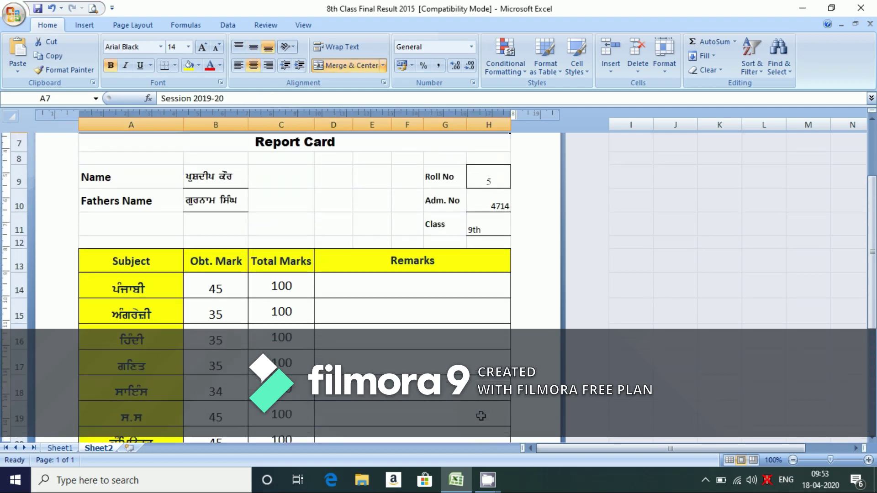
key(Up)
key(Up)
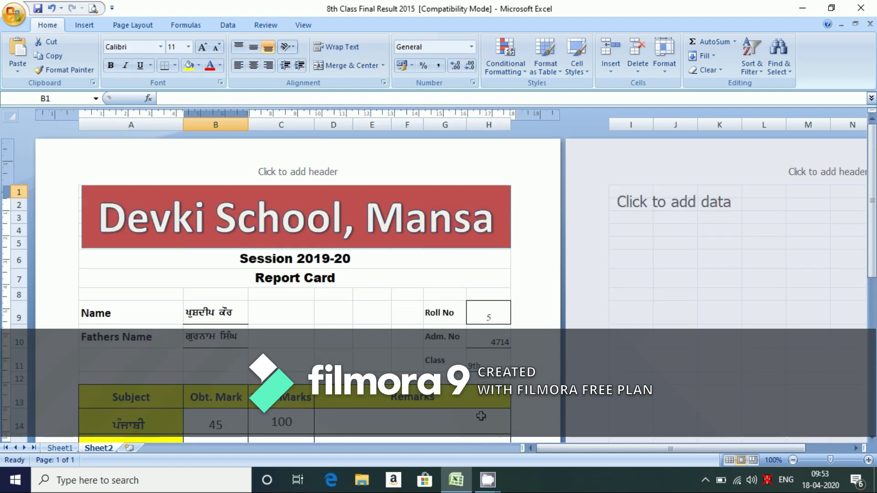
Step: Examine the title rows of the report card and the name lookup formula in B9
key(Down)
key(Down)
key(Down)
key(Down)
key(Down)
key(Down)
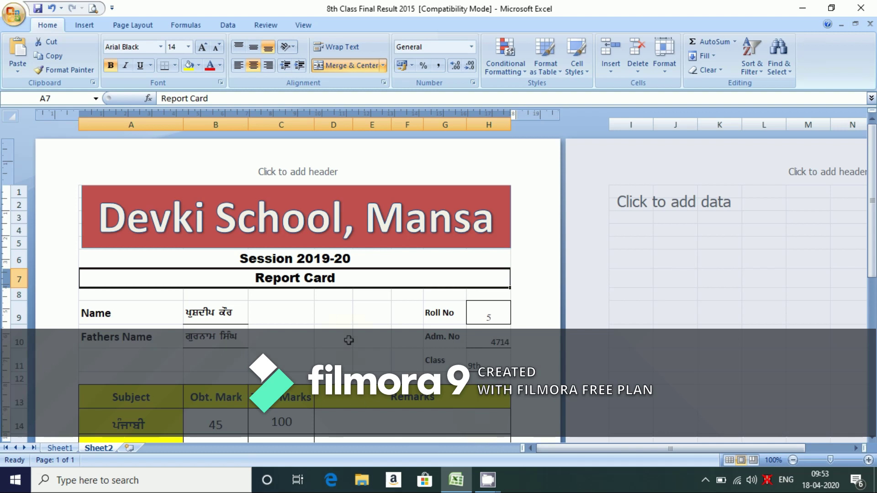
click(226, 314)
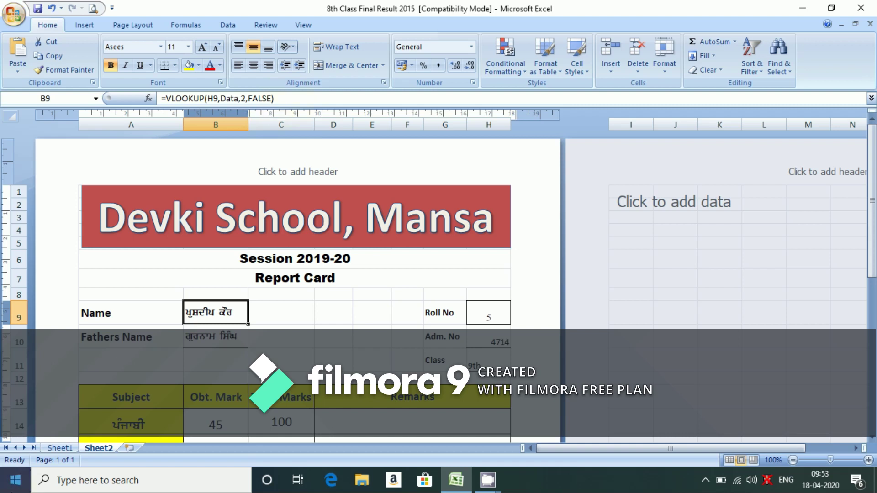
Step: Try to name the whole Sheet1 result table, from A1 through row 8, as DATA
click(69, 450)
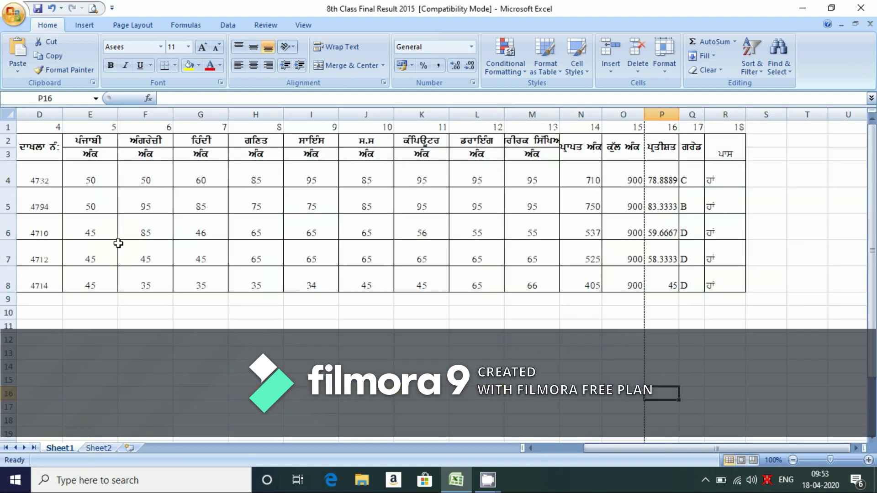
key(Left)
key(Left)
key(Left)
key(Left)
key(Left)
key(Left)
key(Left)
key(Left)
key(Left)
key(Left)
key(Left)
key(Left)
key(Left)
key(Left)
key(Left)
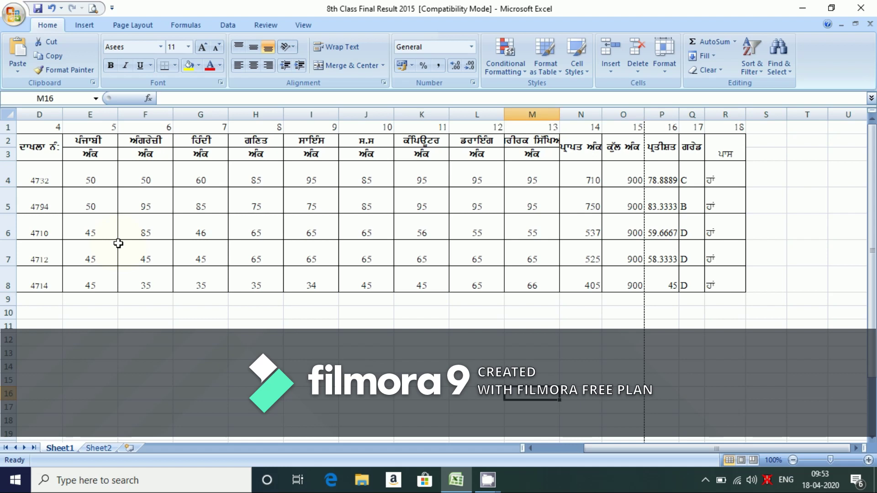
key(Up)
key(Up)
key(Up)
key(Up)
key(Up)
key(Up)
key(Up)
key(Up)
key(Up)
key(Up)
key(Up)
key(Up)
key(Up)
key(Up)
key(Up)
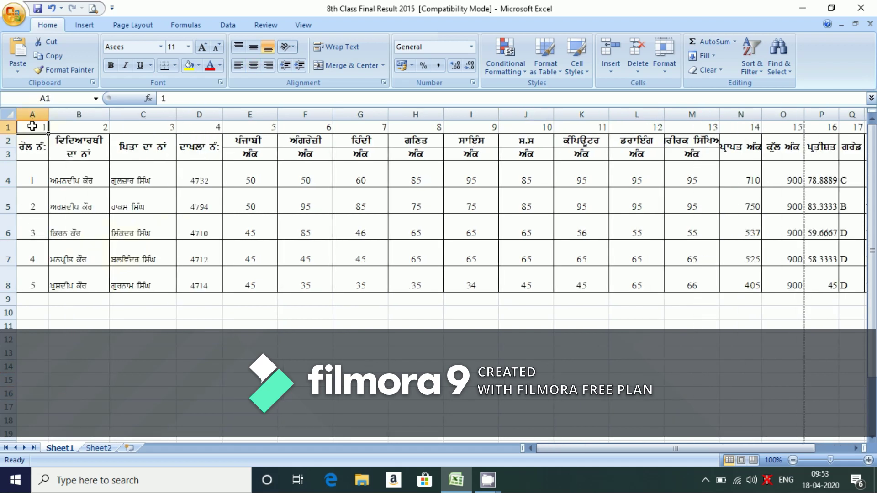
drag(33, 126, 134, 165)
drag(253, 181, 848, 285)
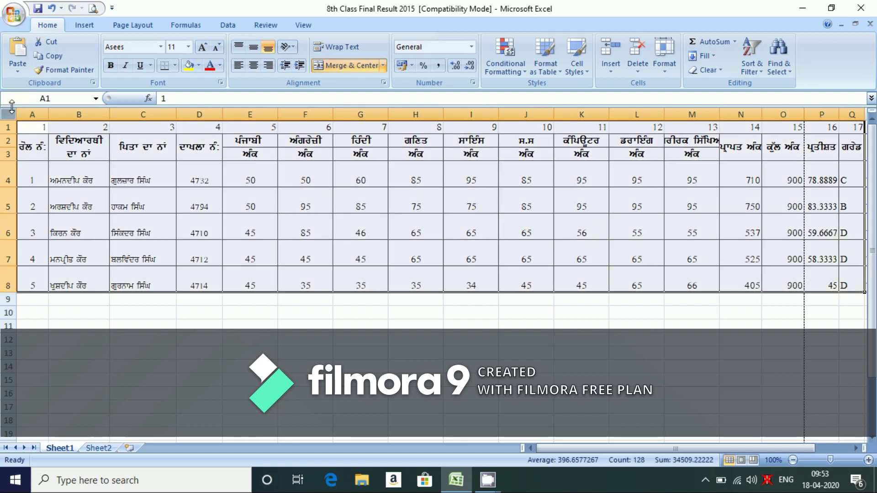
text(DATA)
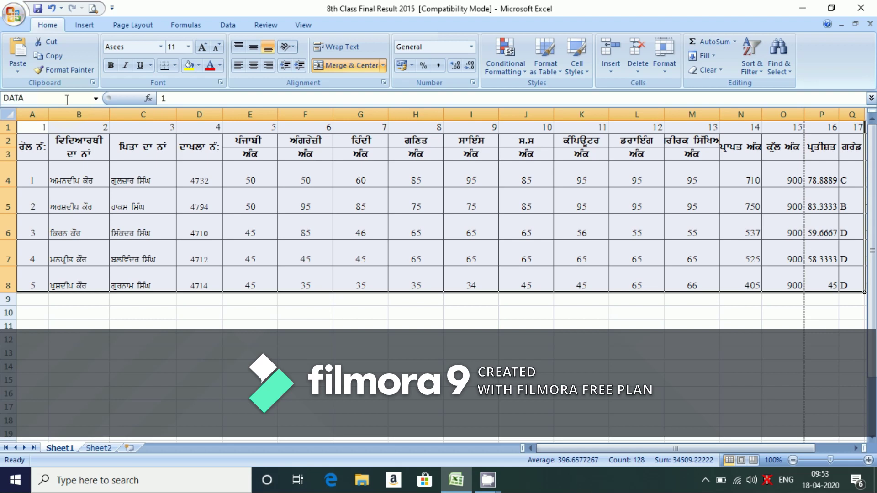
key(Return)
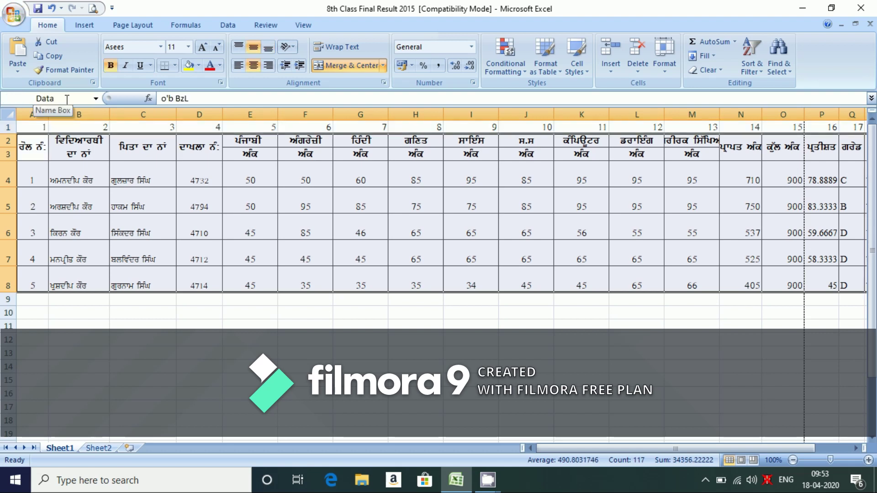
Step: Check the Sheet2 report card in print preview and close the preview
click(106, 447)
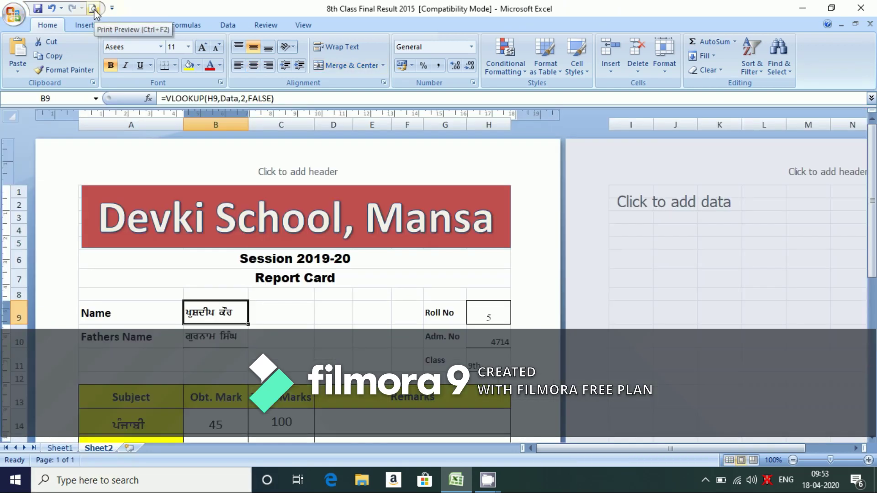
click(93, 9)
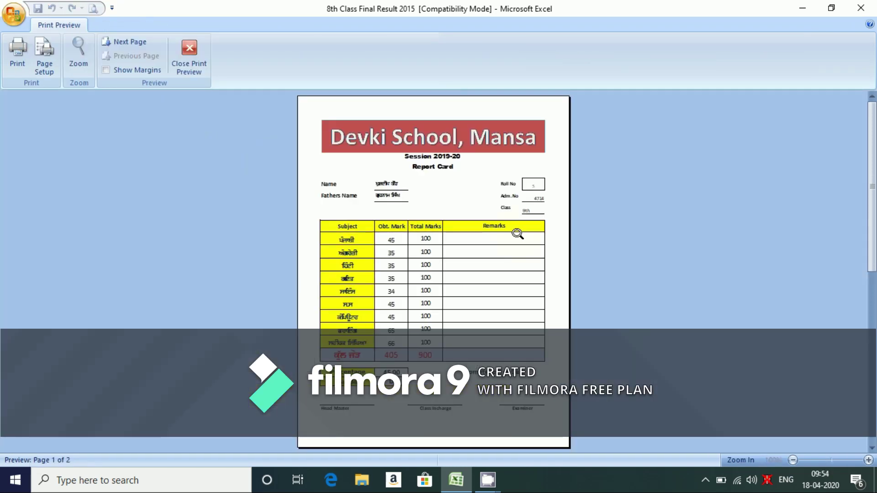
click(198, 72)
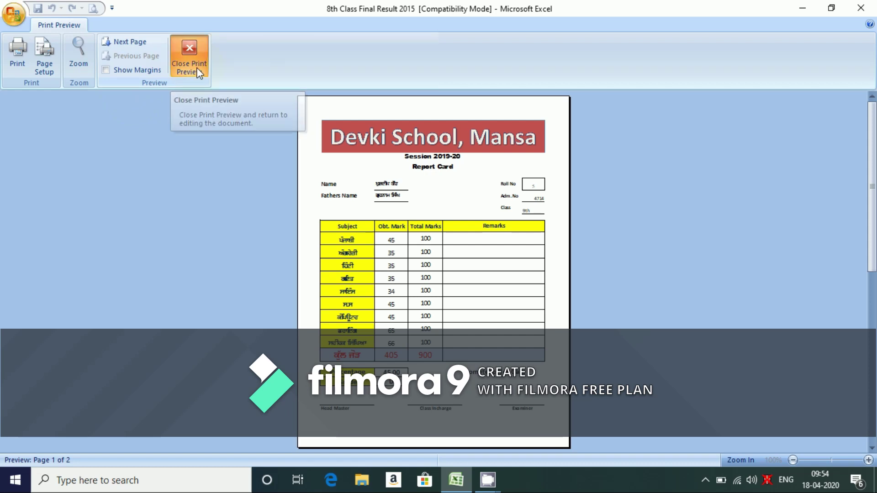